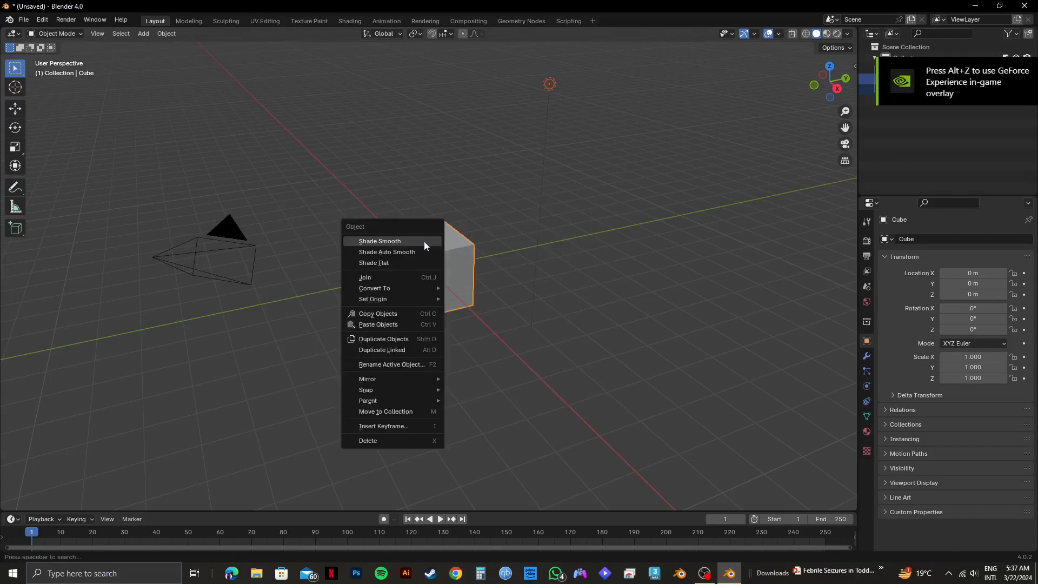
Step: Delete the default cube and light, and add a UV sphere at the scene origin
left_click(395, 442)
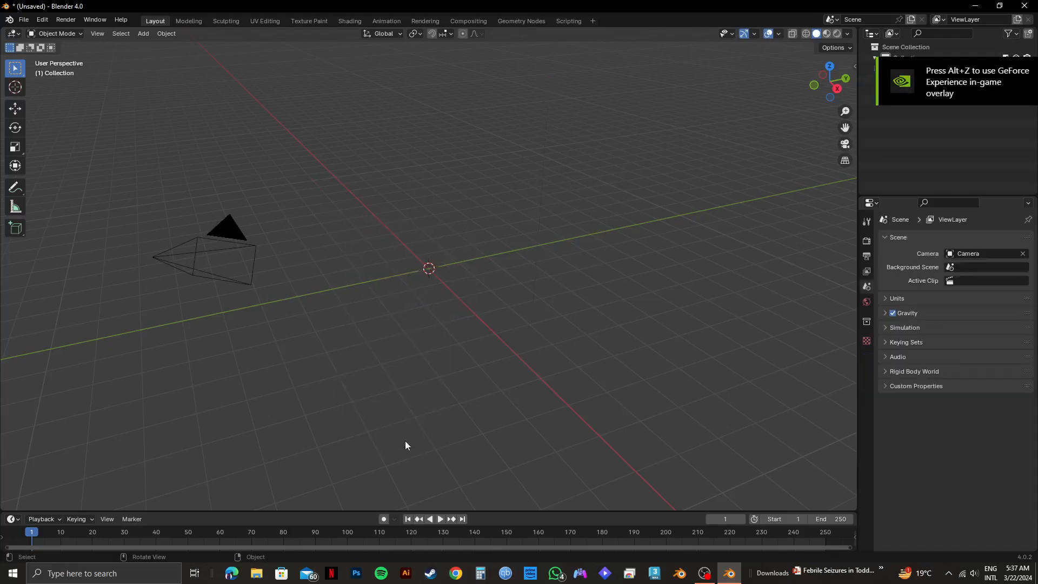
left_click(143, 33)
mouse_move(159, 48)
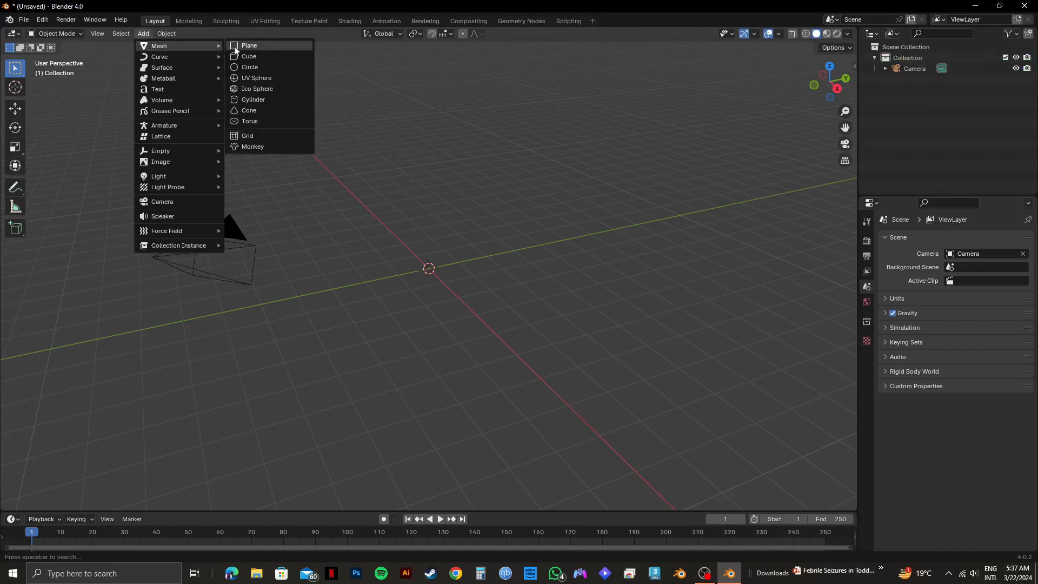
left_click(256, 79)
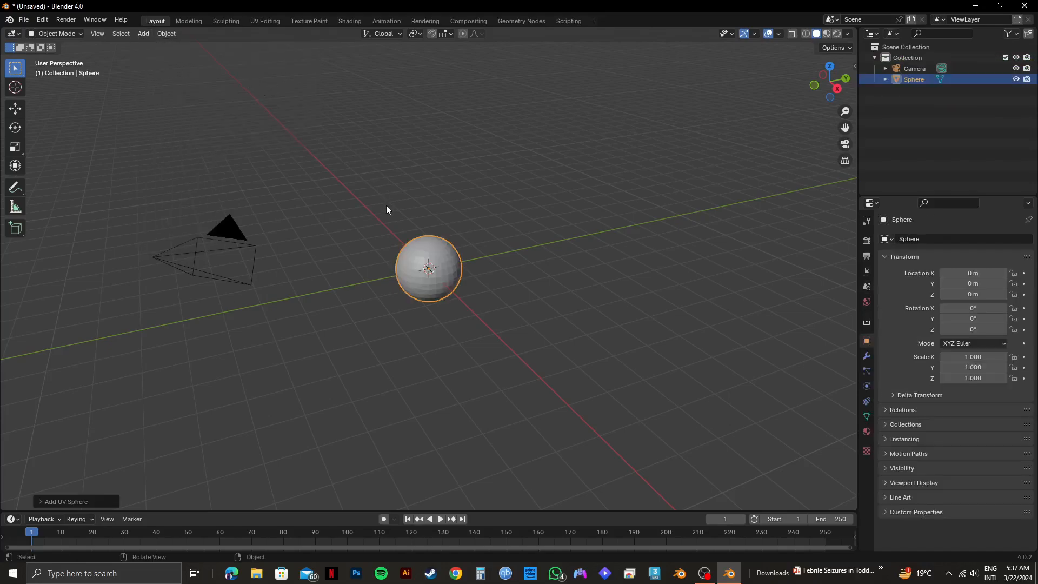
scroll(442, 269, "up", 4)
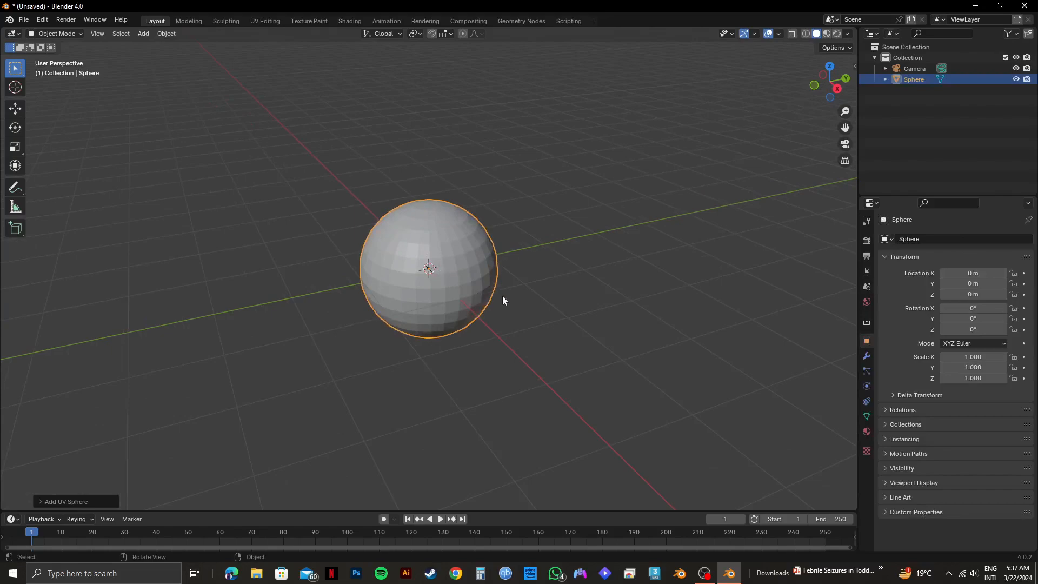
middle_click_drag(404, 273, 418, 252)
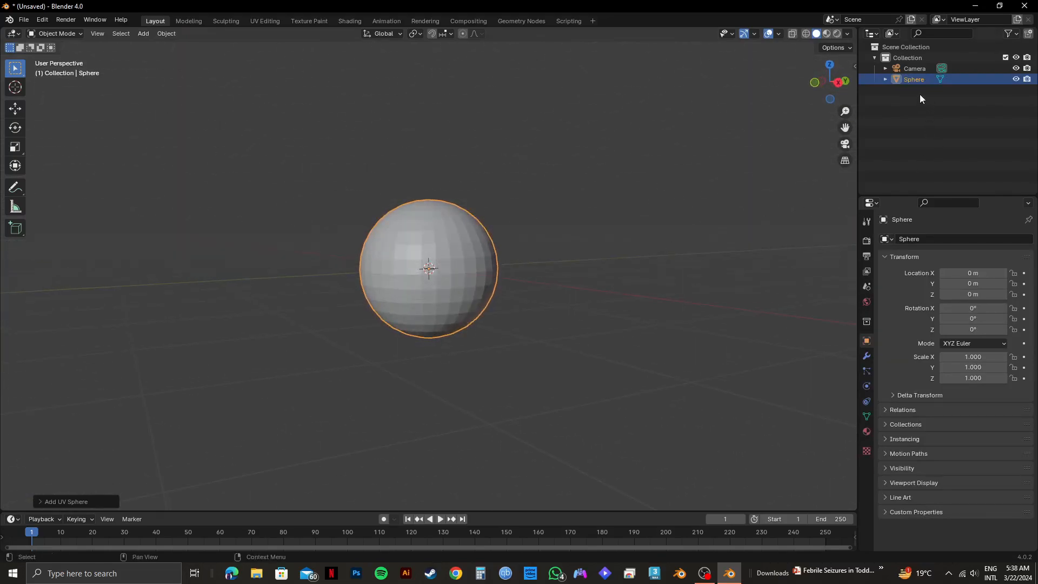
Step: Rename the sphere object as WATER
double_click(917, 79)
type("WATER")
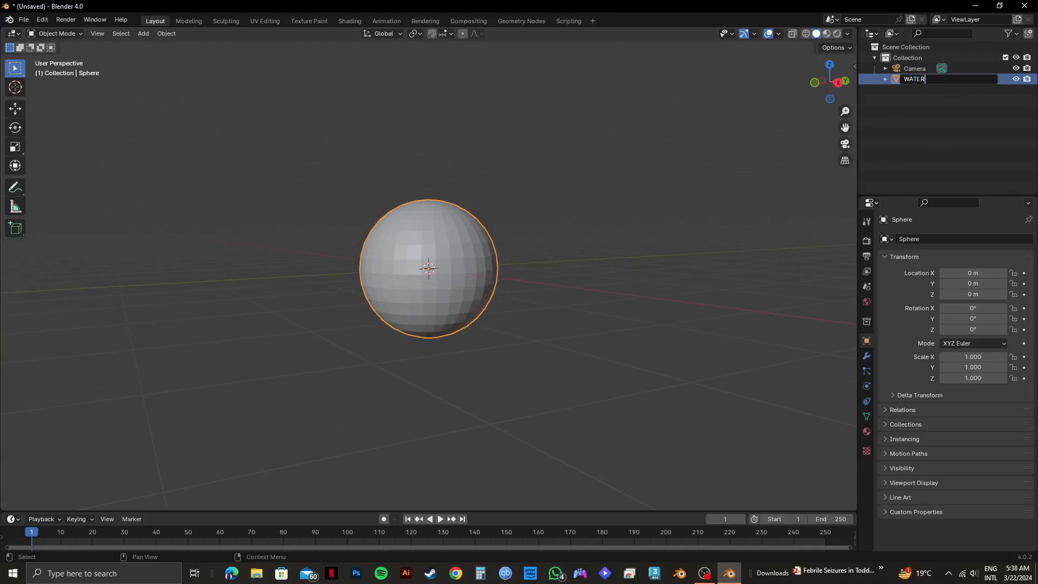
key("Return")
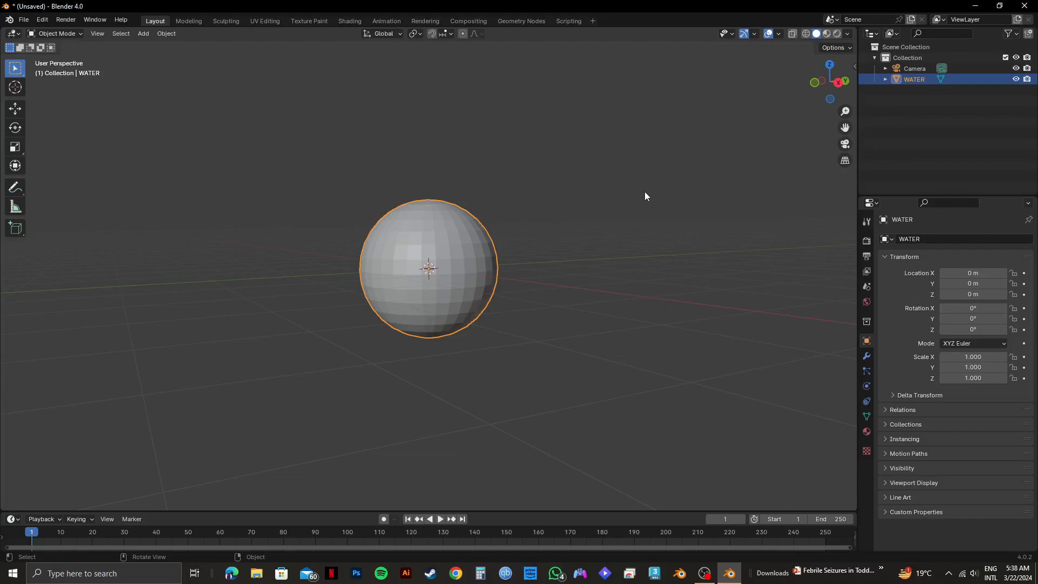
Step: Set the viewport to the front orthographic view and enter Edit Mode on the WATER sphere
key("KP_1")
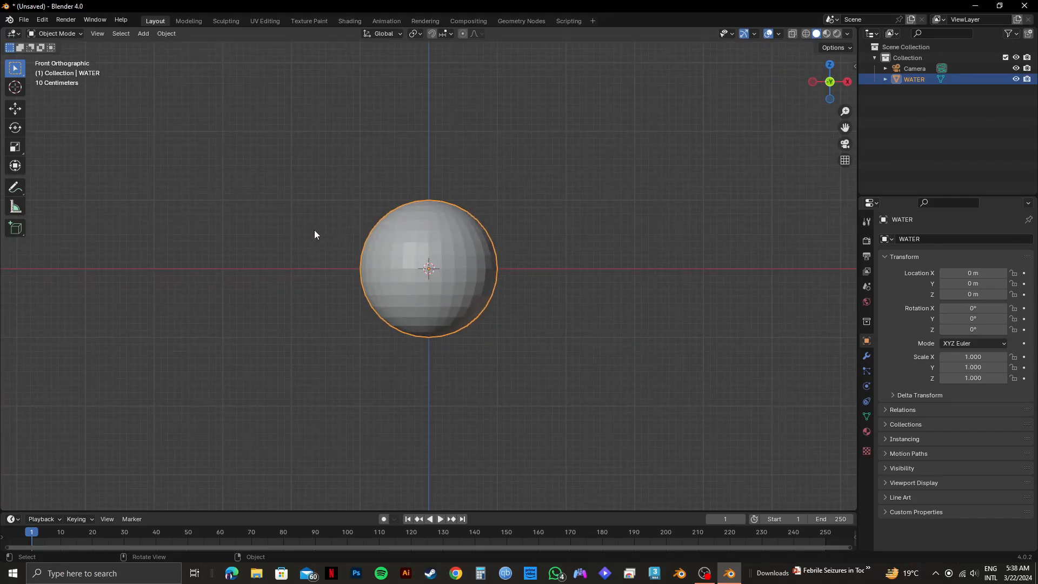
middle_click_drag(402, 202, 379, 225)
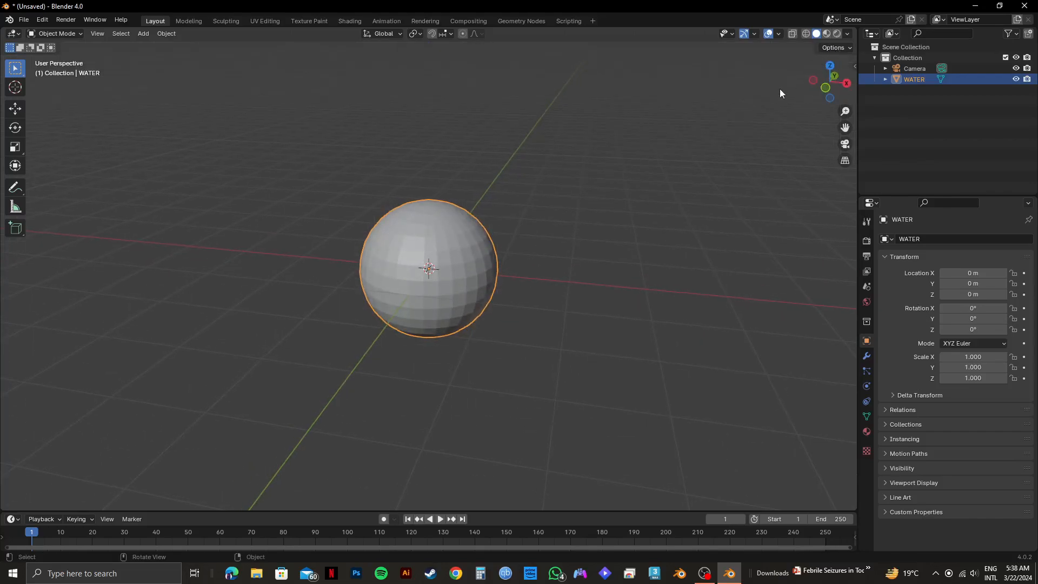
key("KP_1")
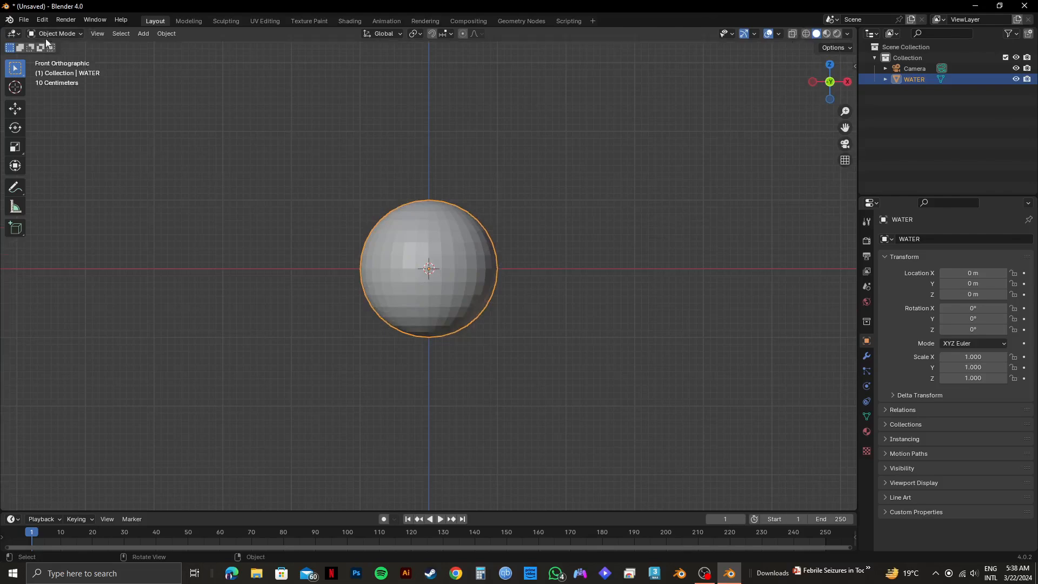
left_click(69, 32)
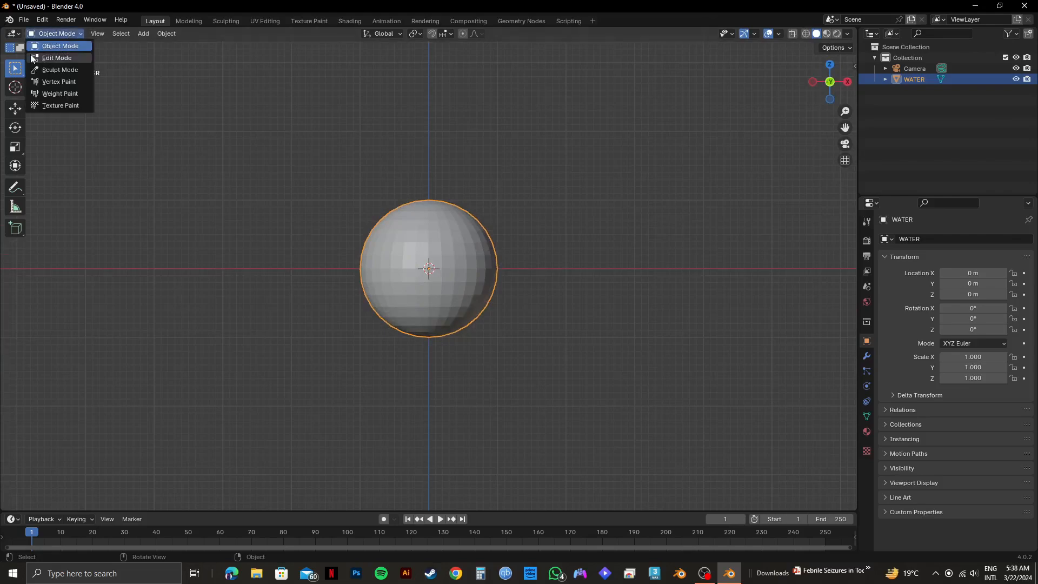
left_click(56, 58)
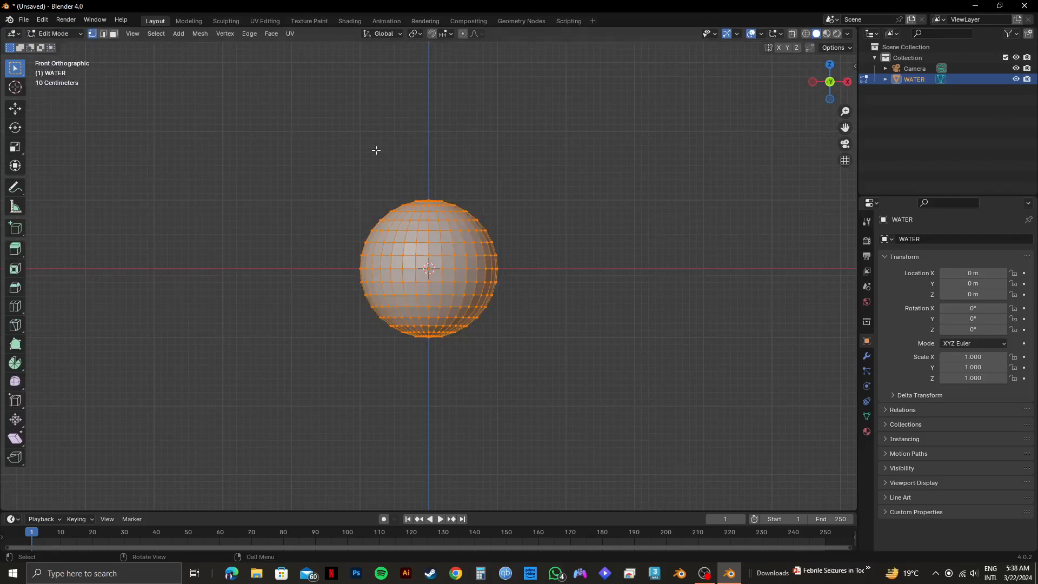
Step: Select the sphere's topmost vertex with the Move tool and try pulling it up about 0.59 m along Z without proportional editing
scroll(416, 198, "up", 2)
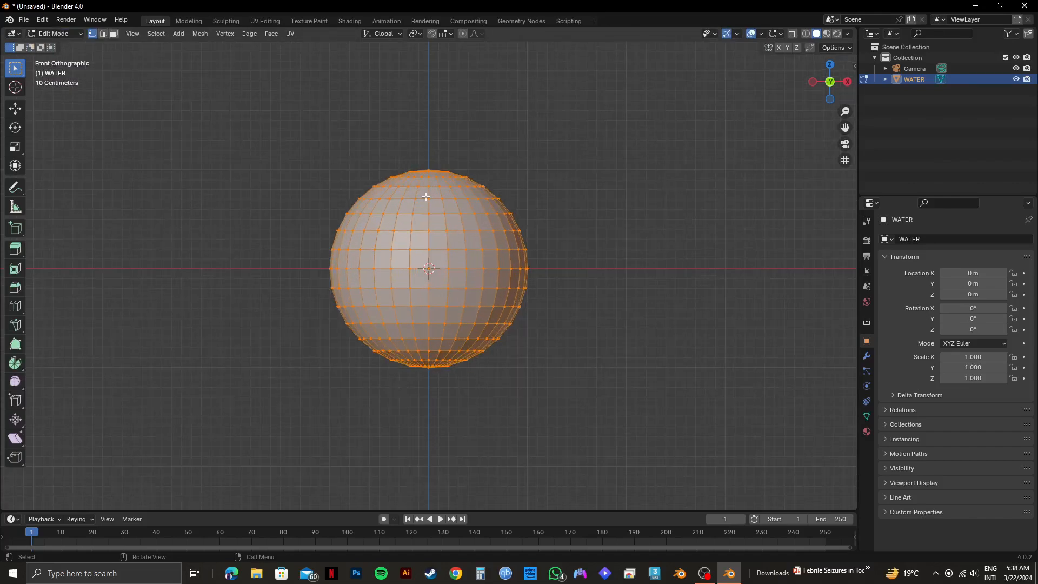
scroll(423, 196, "down", 2)
left_click(15, 110)
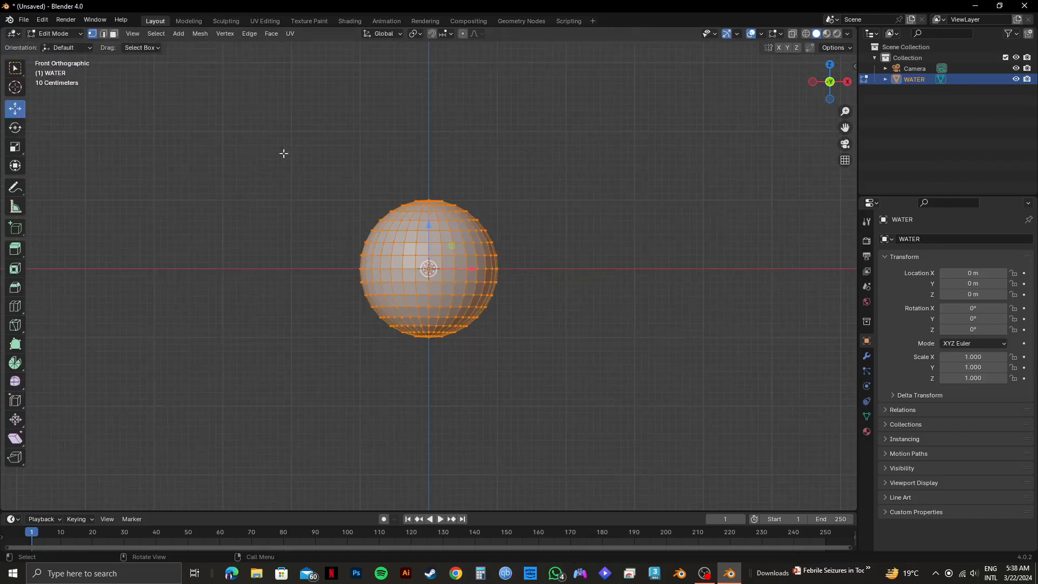
left_click(428, 200)
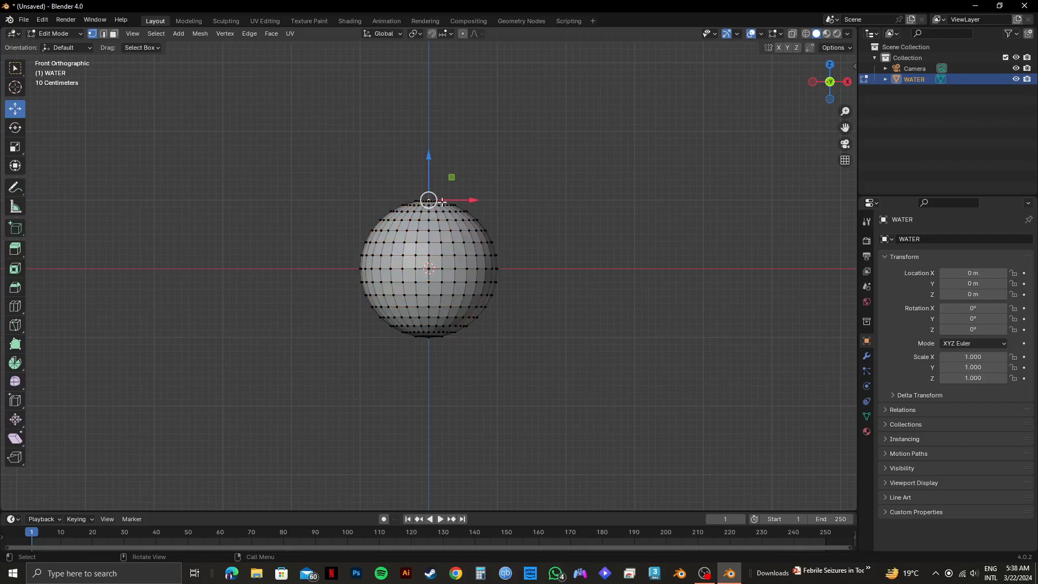
left_click_drag(429, 157, 427, 114)
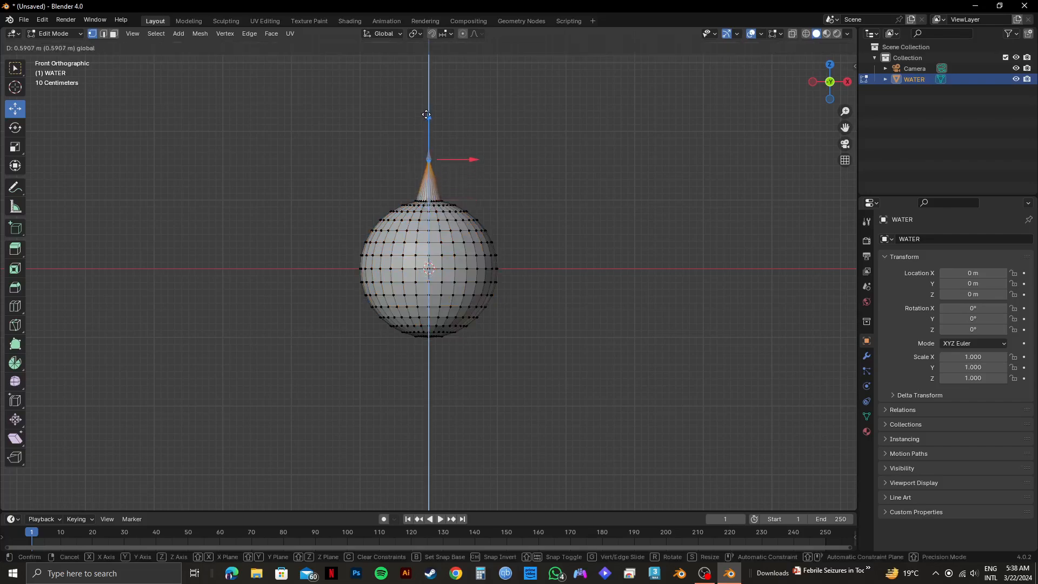
right_click(427, 115)
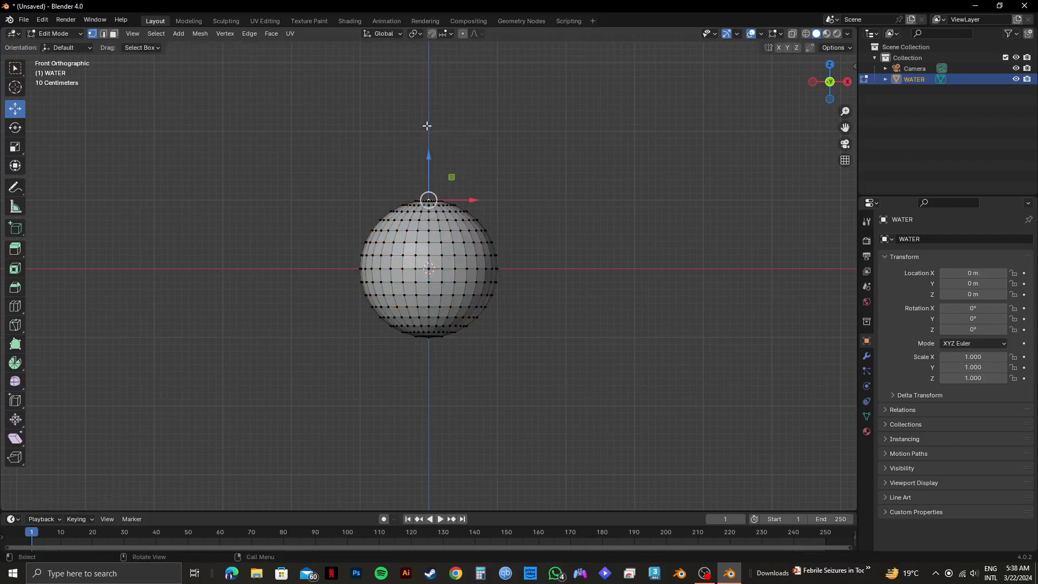
Step: Enable proportional editing with Sharp falloff and raise the top vertex along Z to shape the sphere into a teardrop
left_click(463, 34)
left_click(478, 34)
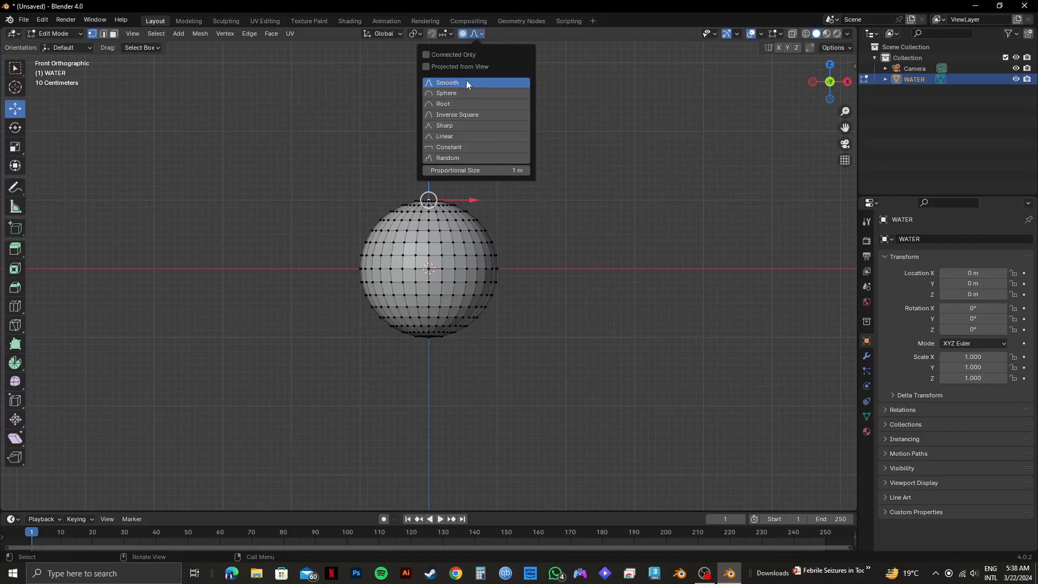
left_click(442, 126)
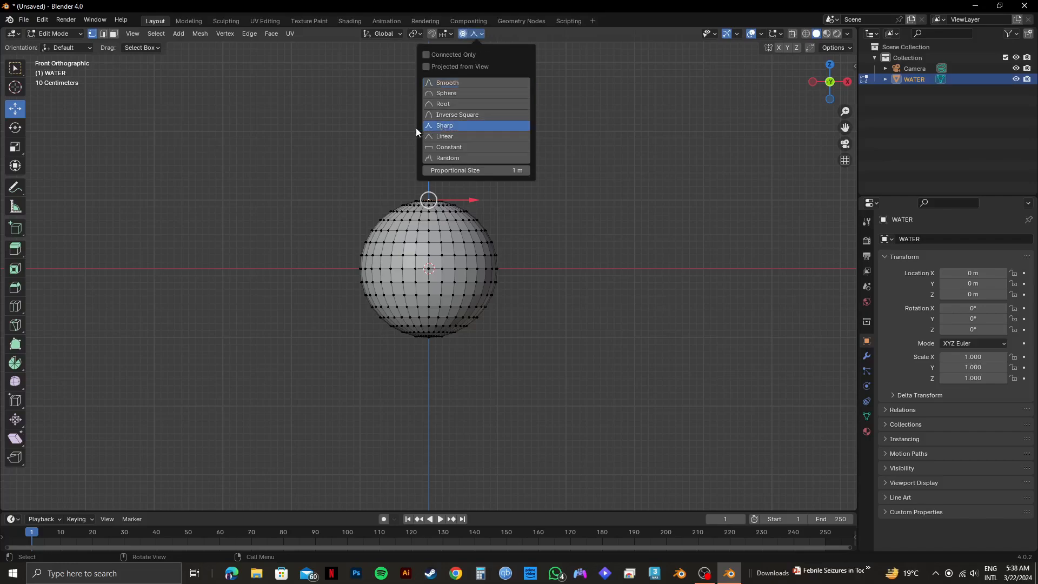
left_click_drag(428, 156, 429, 97)
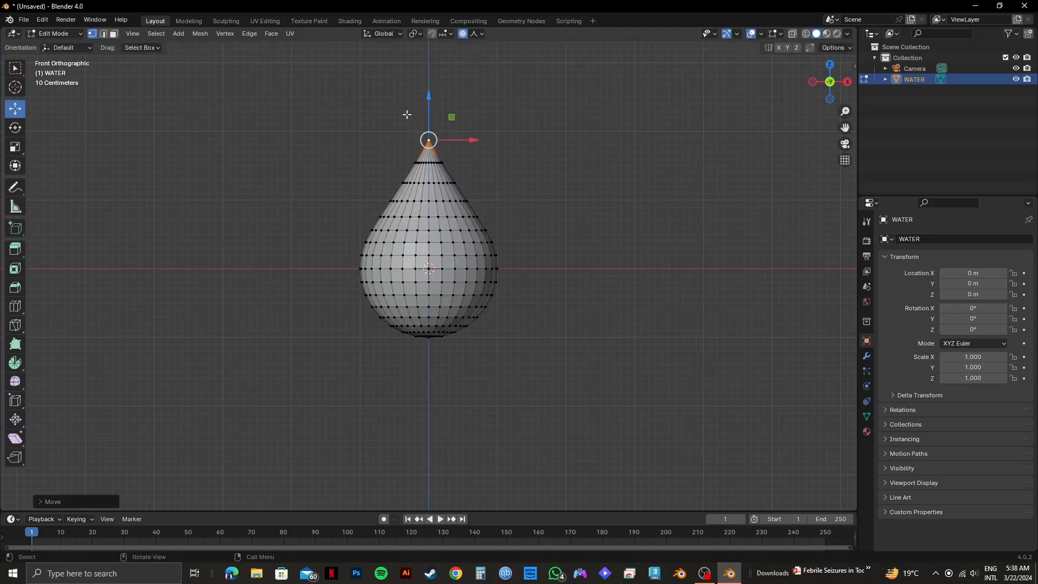
left_click(367, 136)
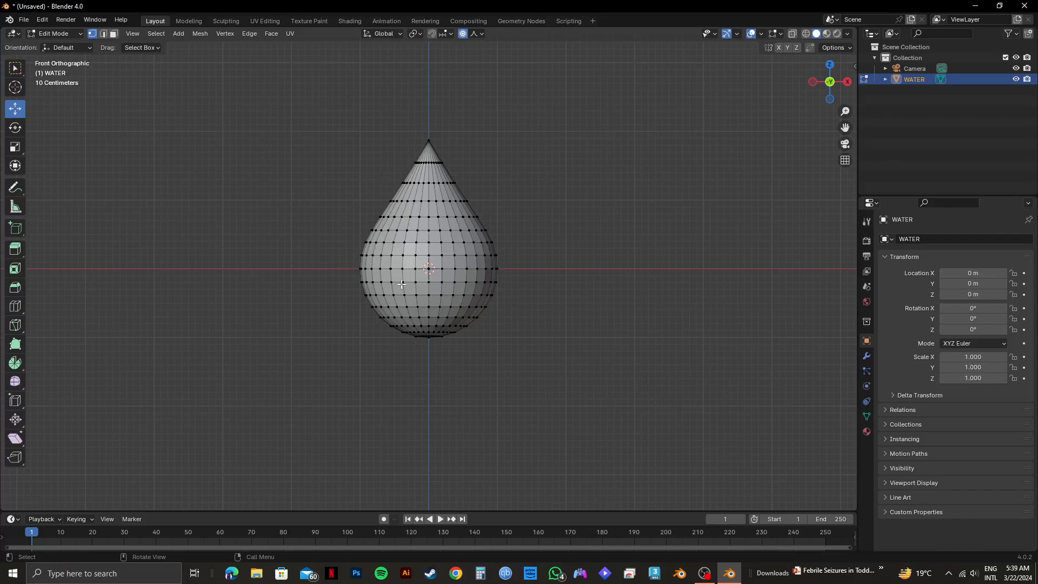
Step: Return to Object Mode and apply Shade Smooth to the WATER teardrop
left_click(78, 33)
left_click(75, 46)
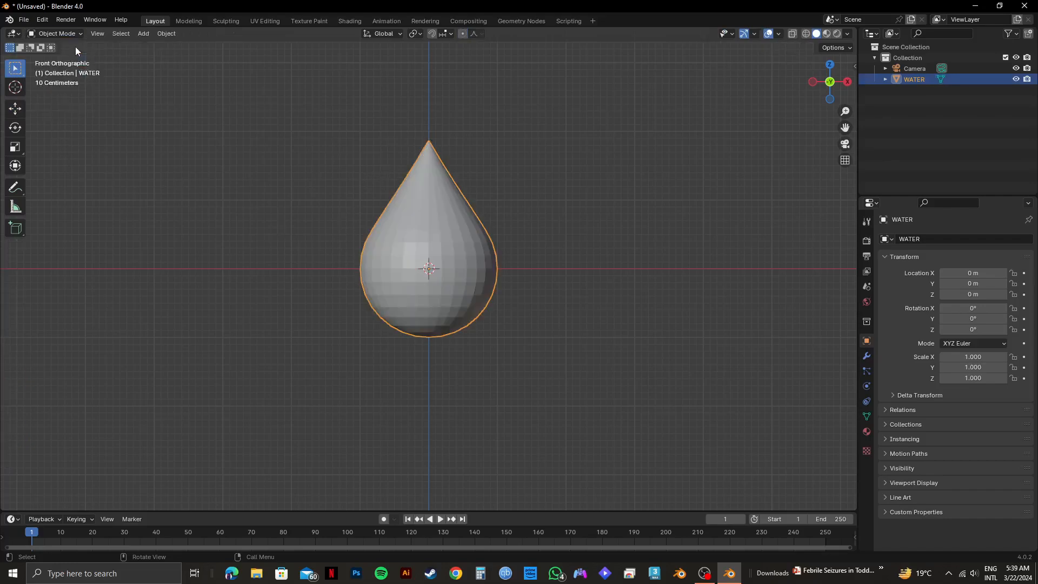
left_click(165, 34)
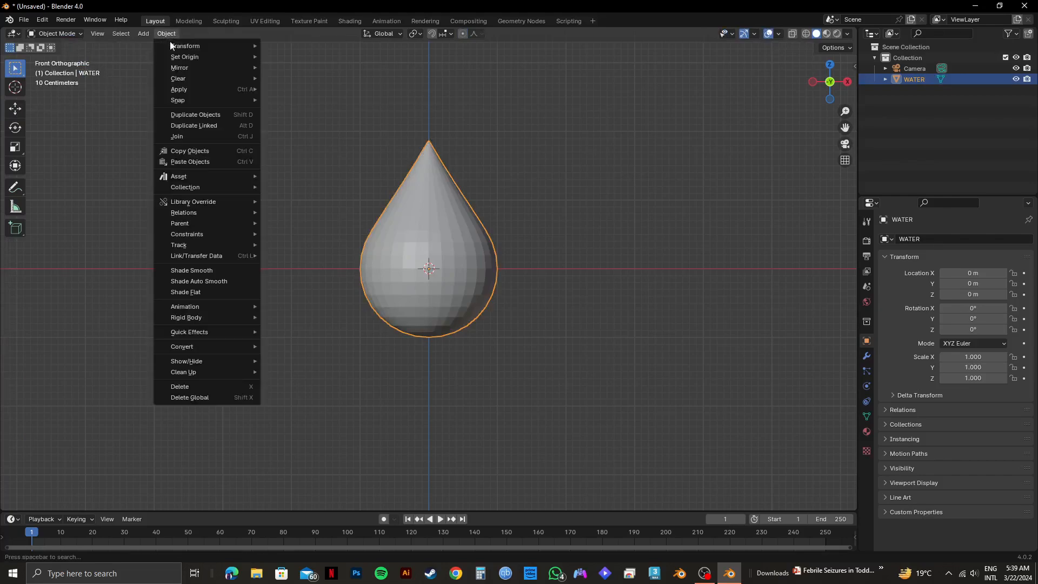
left_click(194, 270)
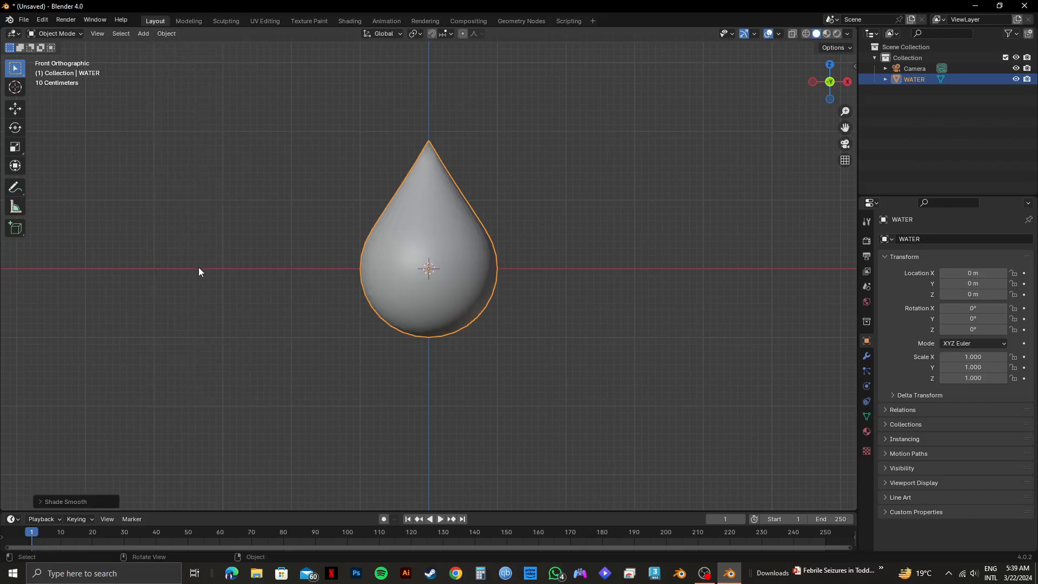
middle_click_drag(406, 294, 342, 302)
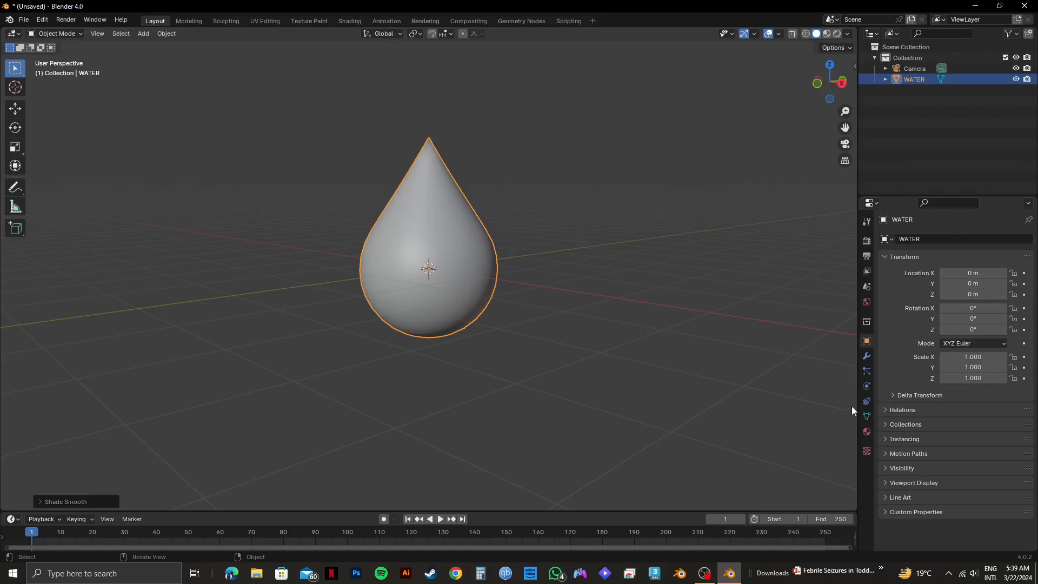
Step: Add a Subdivision Surface modifier to the teardrop with viewport level 2 and render level 2
left_click(867, 357)
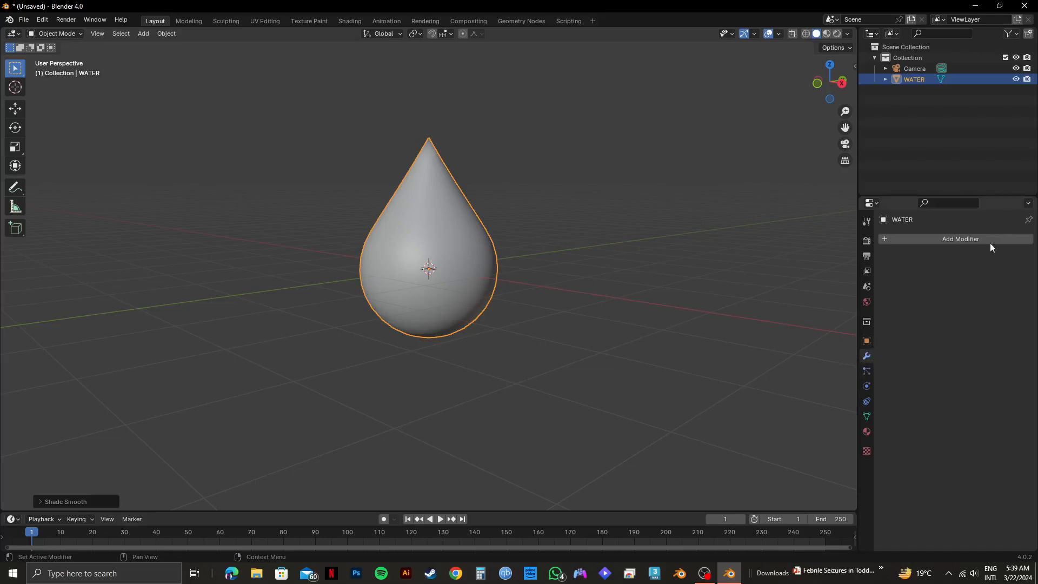
left_click(975, 236)
left_click(952, 235)
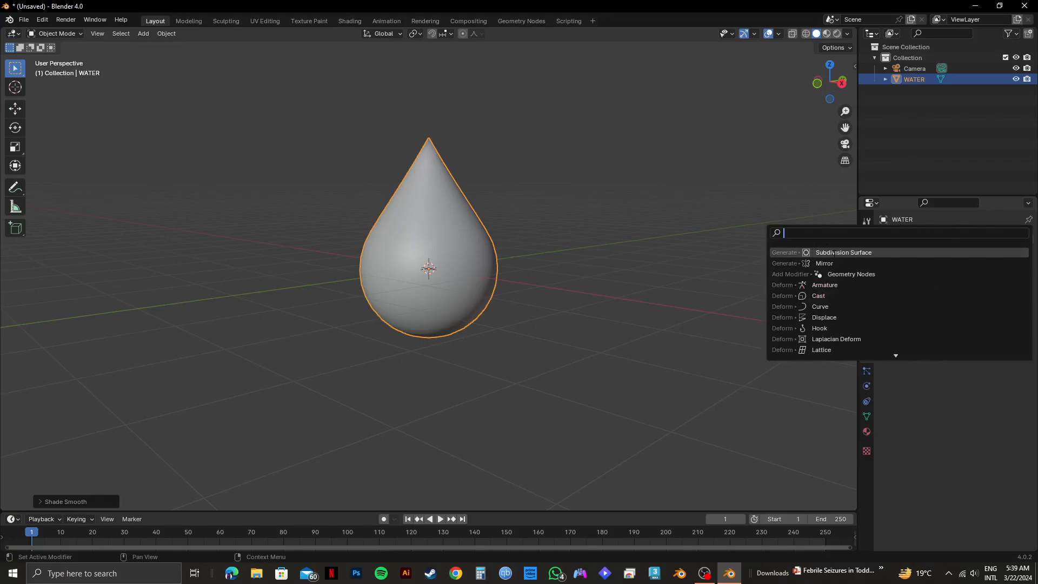
left_click(843, 253)
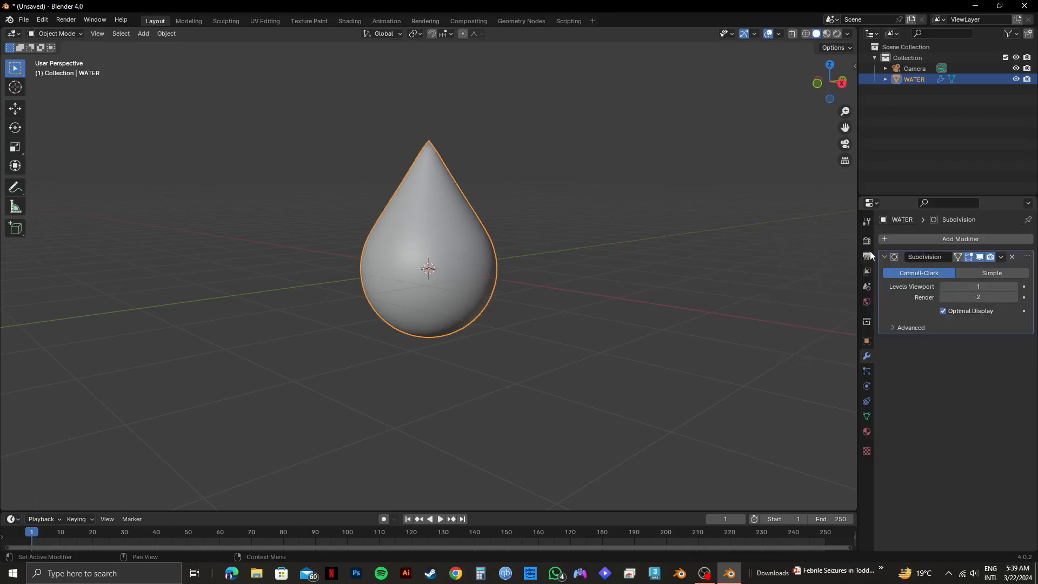
left_click(986, 287)
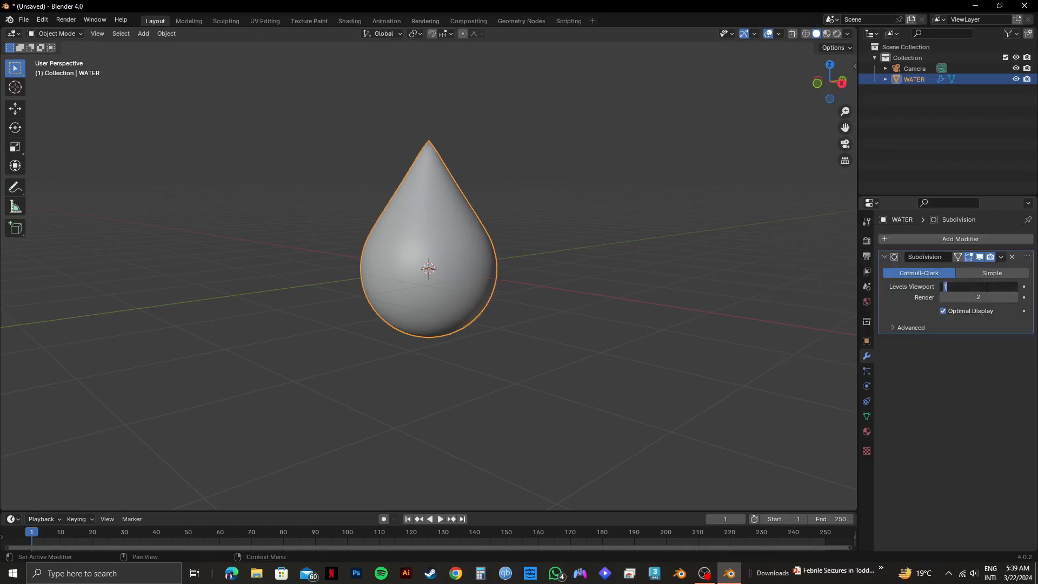
type("2")
key("Tab")
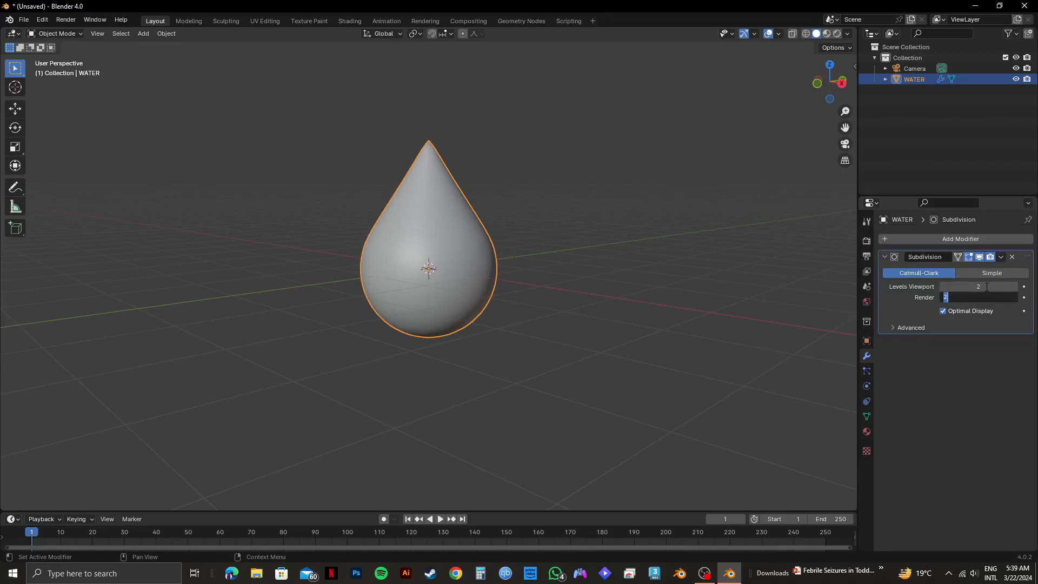
key("Tab")
left_click(951, 353)
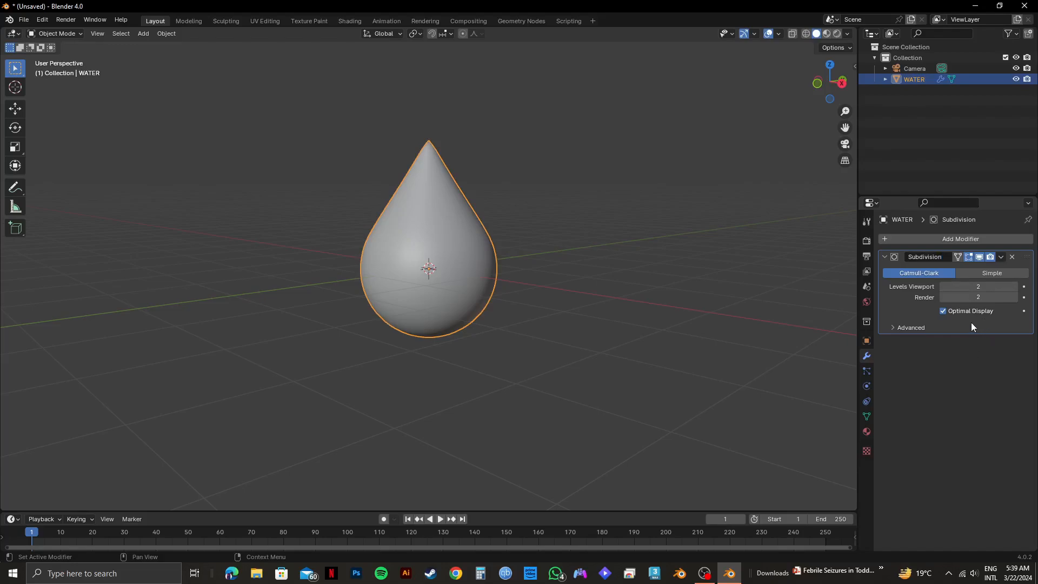
Step: Switch the viewport to Material Preview shading to preview the teardrop
middle_click_drag(767, 322, 328, 309)
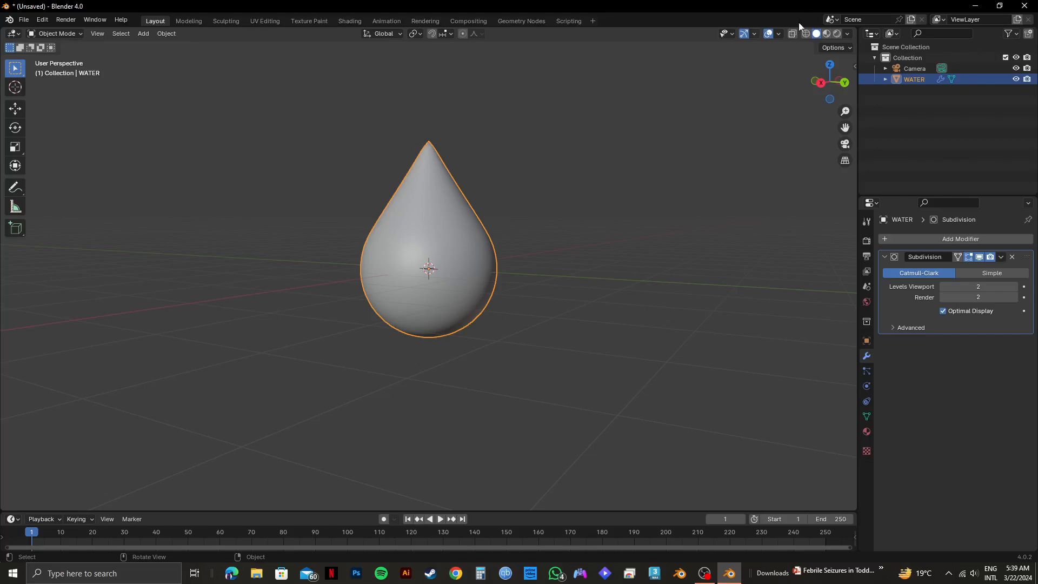
left_click(826, 34)
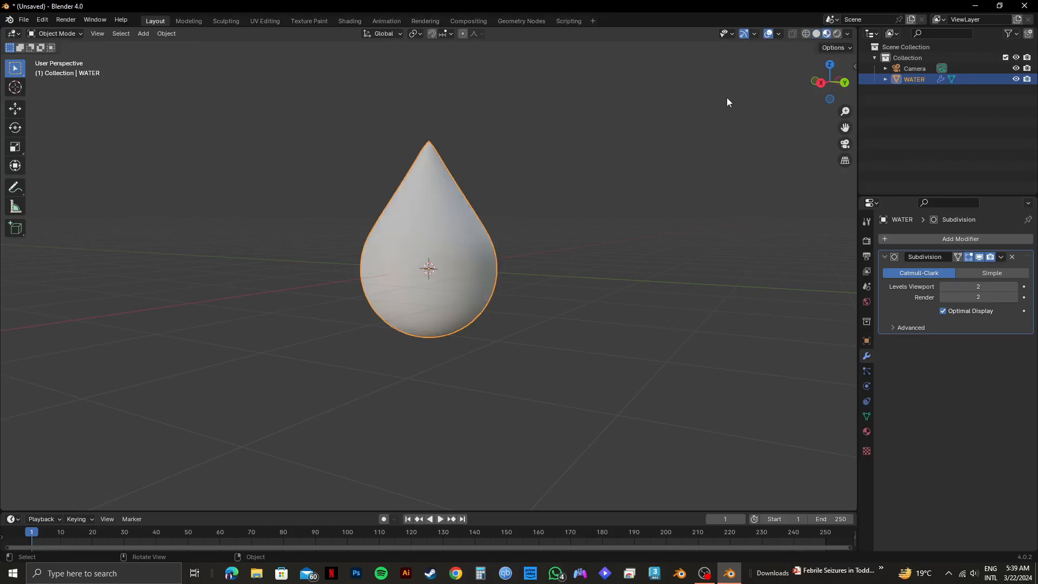
middle_click_drag(612, 141, 604, 160)
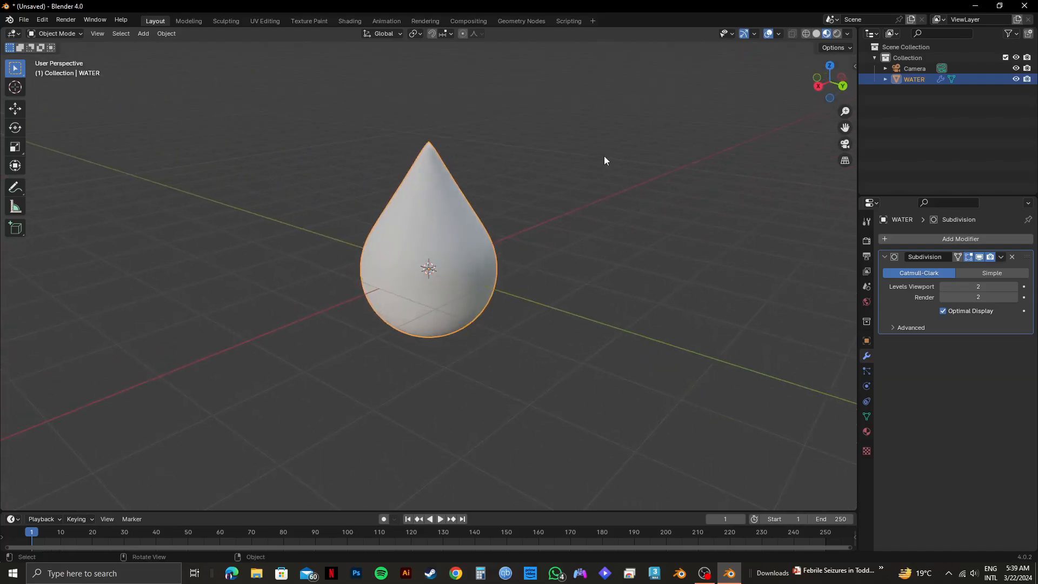
Step: Raise the preview lighting's World Opacity to show the environment background and lower its Blur
left_click(846, 34)
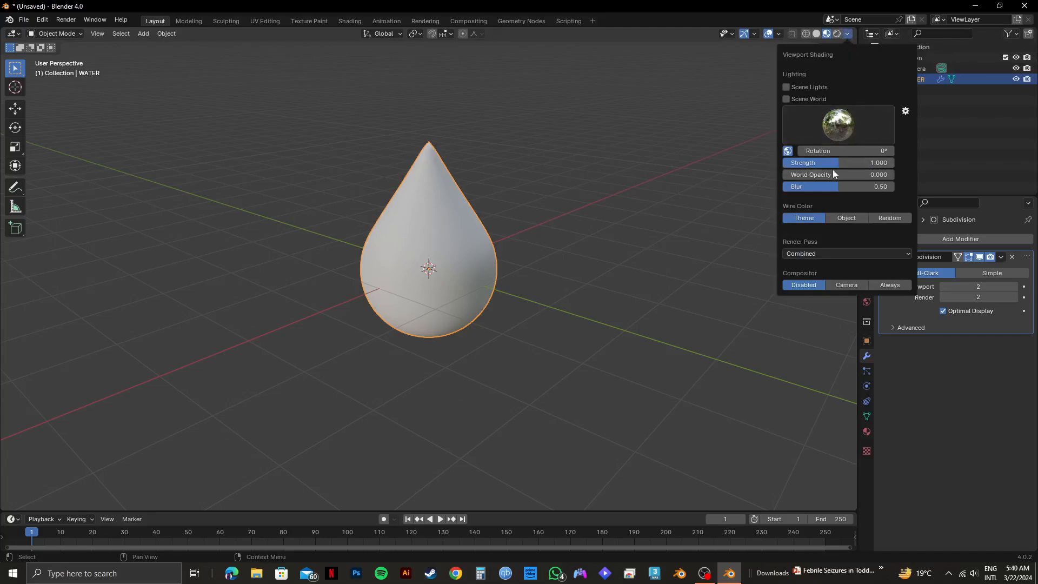
left_click_drag(833, 187, 827, 187)
left_click(804, 174)
left_click(808, 176)
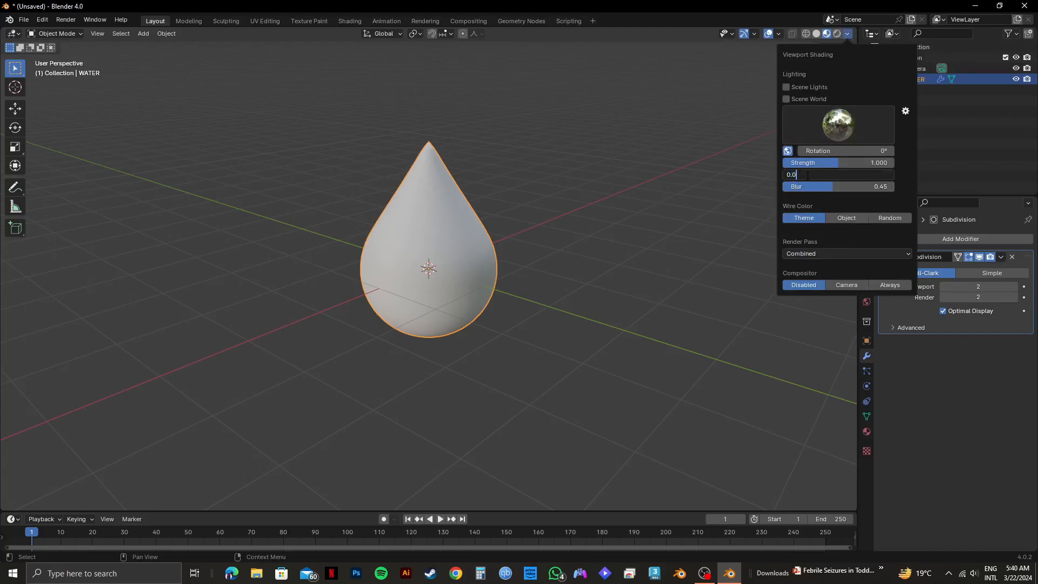
left_click(788, 186)
mouse_move(815, 177)
left_mouse_down()
mouse_move(881, 175)
mouse_move(793, 187)
left_mouse_up()
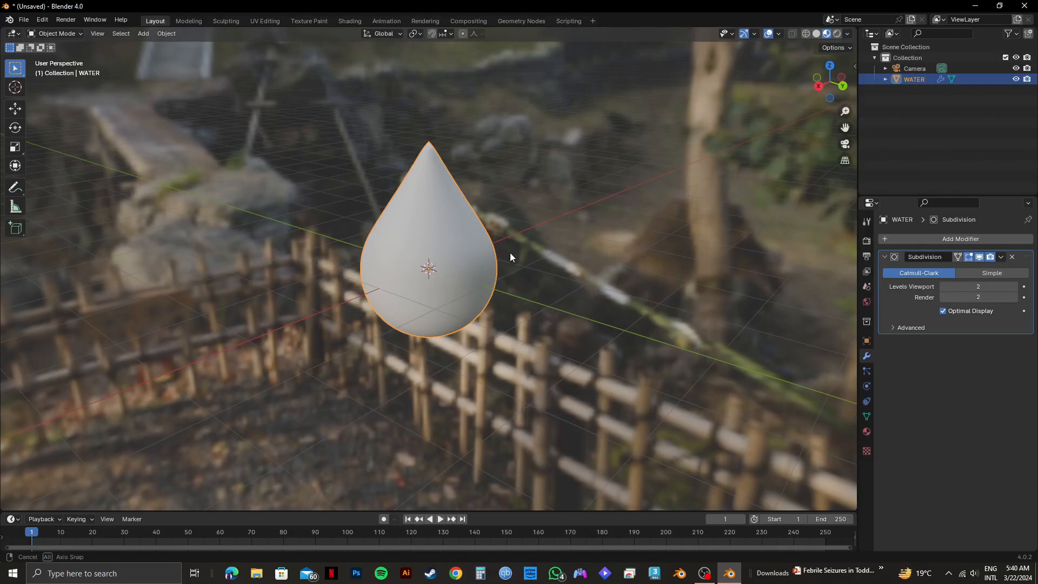
middle_click_drag(510, 251, 481, 252)
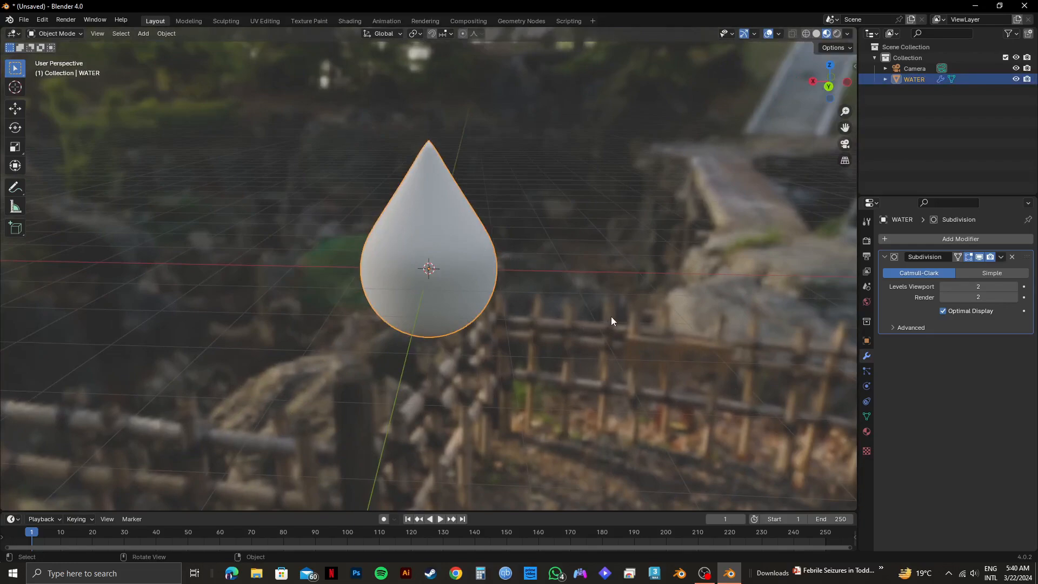
Step: Create a new material on the WATER teardrop and set its Roughness to 0
left_click(867, 432)
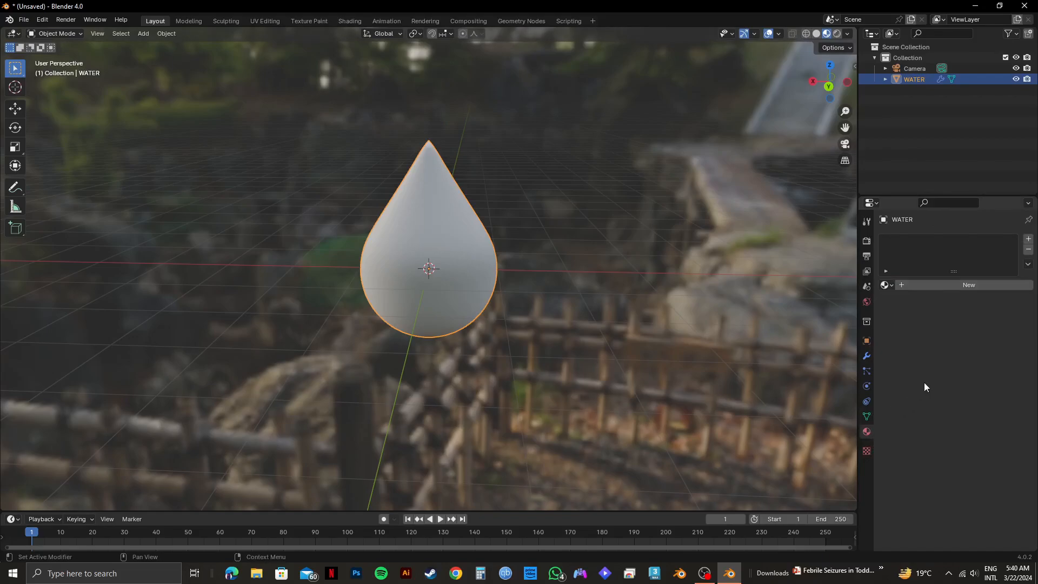
left_click(965, 286)
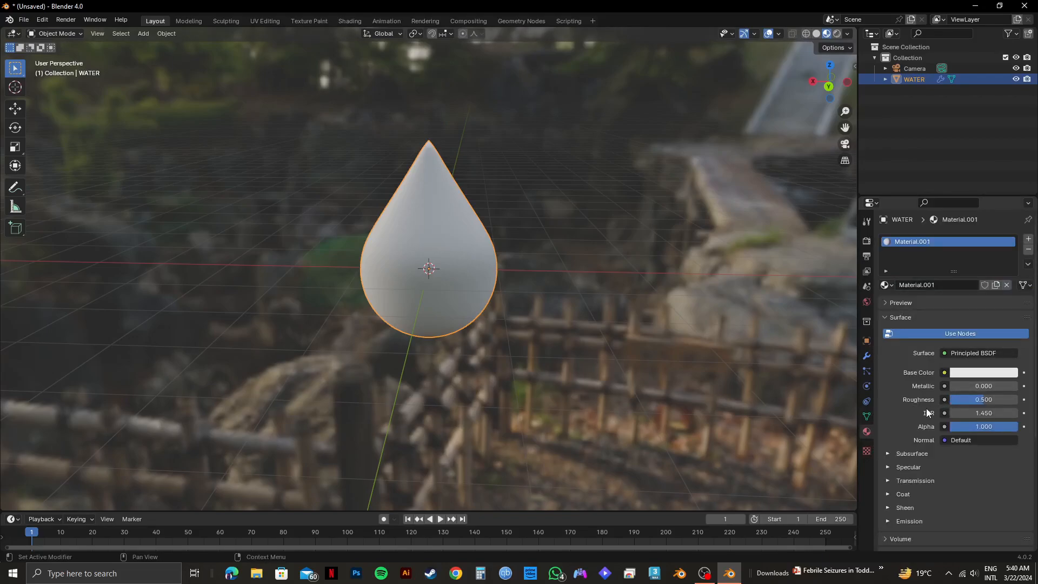
left_click(973, 399)
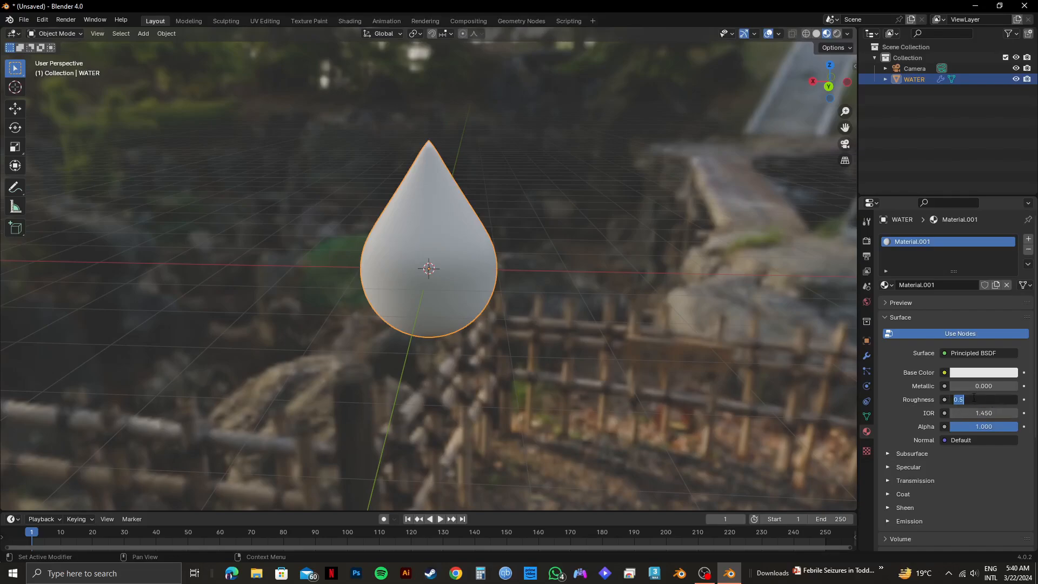
type("0")
key("Tab")
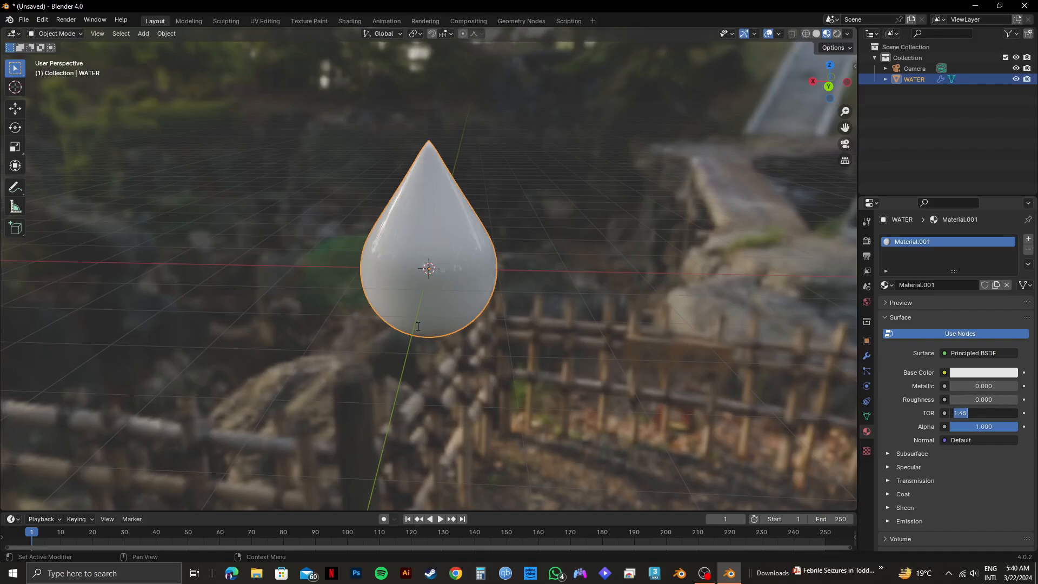
left_click(447, 302)
scroll(441, 251, "up", 3)
middle_click_drag(441, 251, 325, 248)
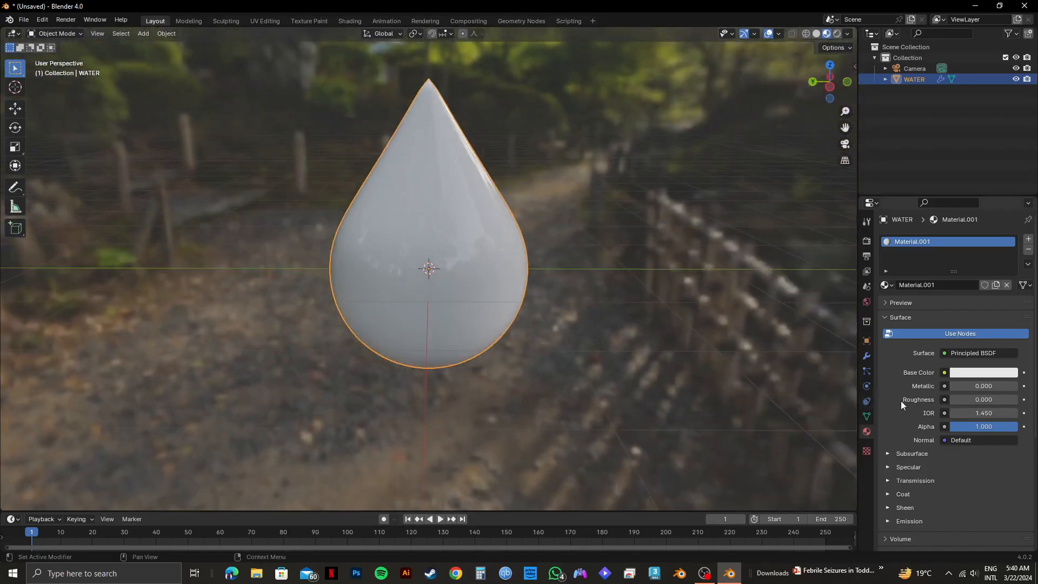
Step: Set the teardrop material's IOR to 1.33
left_click(993, 414)
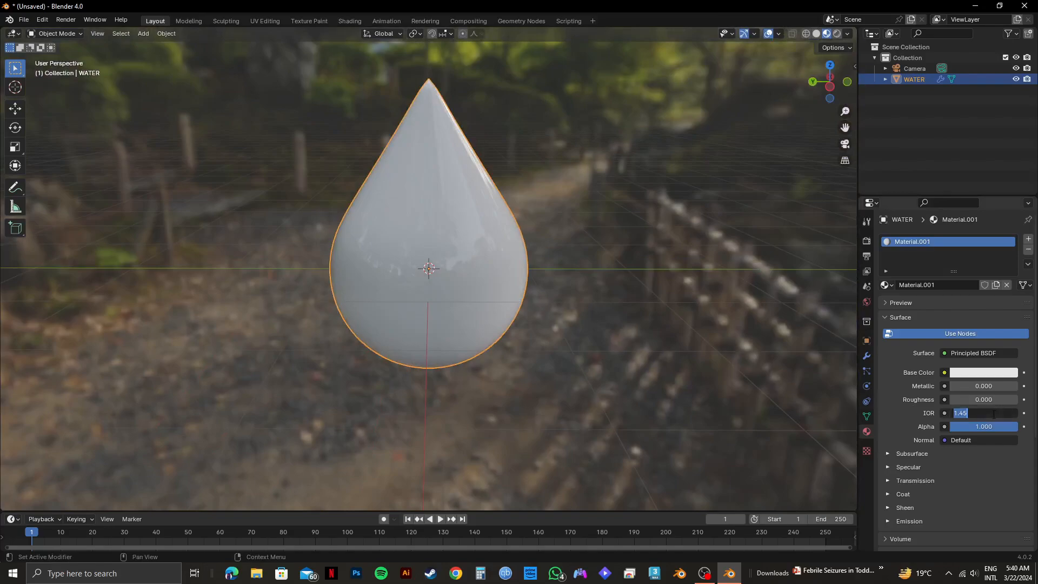
type("1.33")
key("Tab")
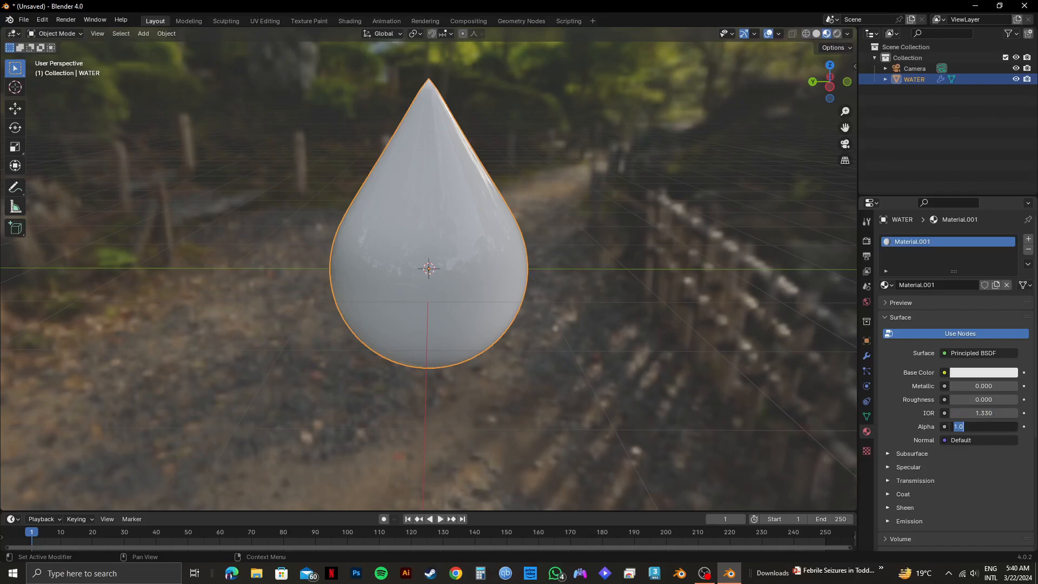
key("Return")
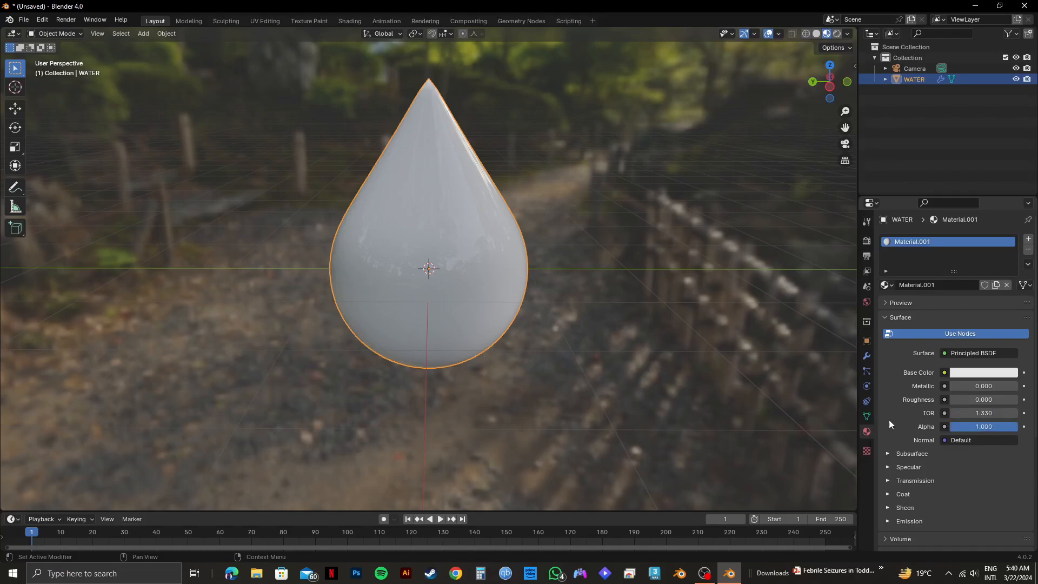
Step: Set the material's Transmission Weight to 1.000 and deselect the drop to inspect it against the background
scroll(899, 455, "down", 1)
left_click(890, 459)
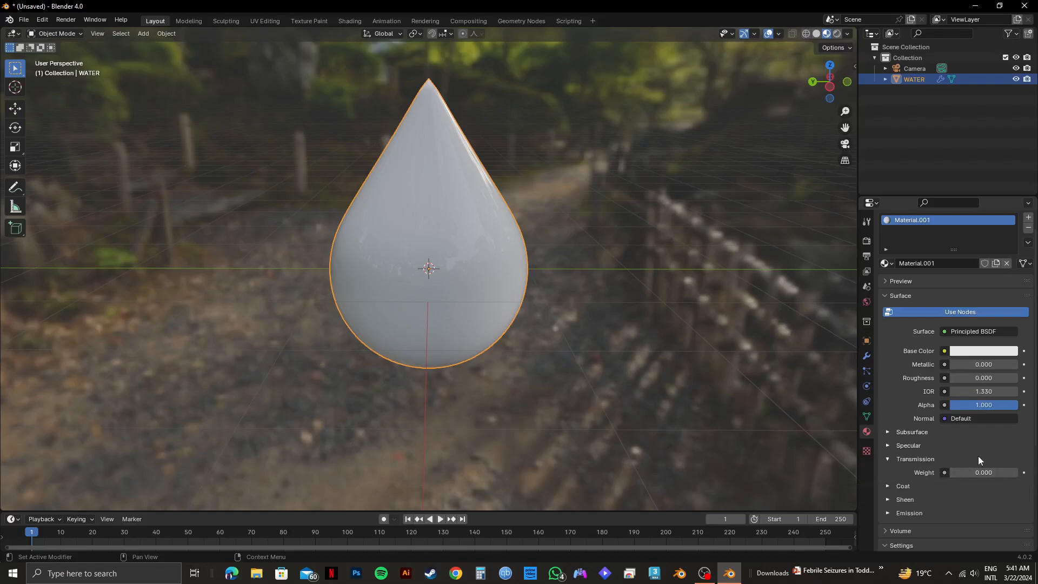
left_click(983, 472)
type("0.394")
key("Return")
left_click_drag(983, 471, 1024, 471)
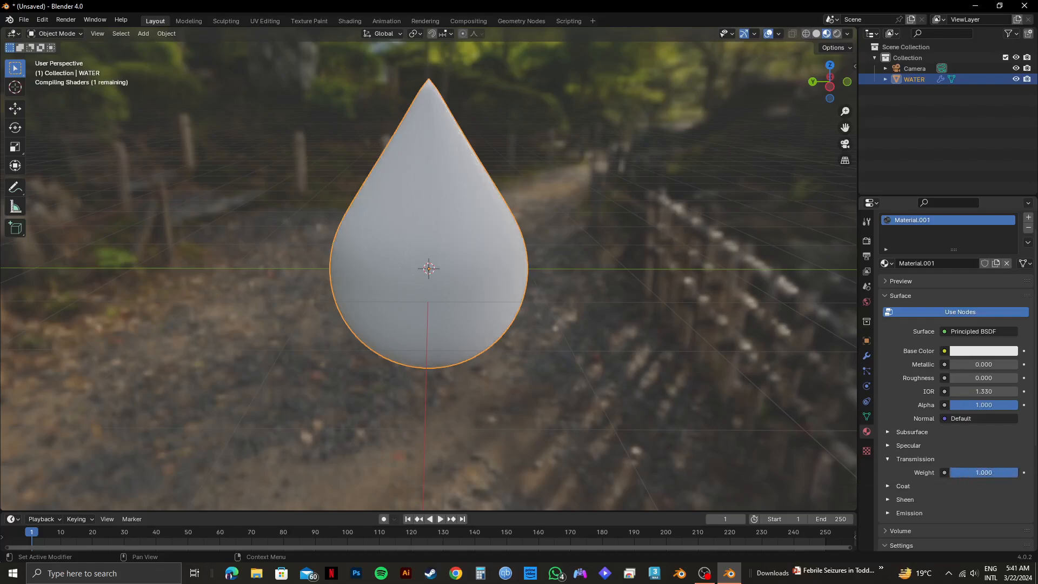
middle_click_drag(507, 261, 463, 254)
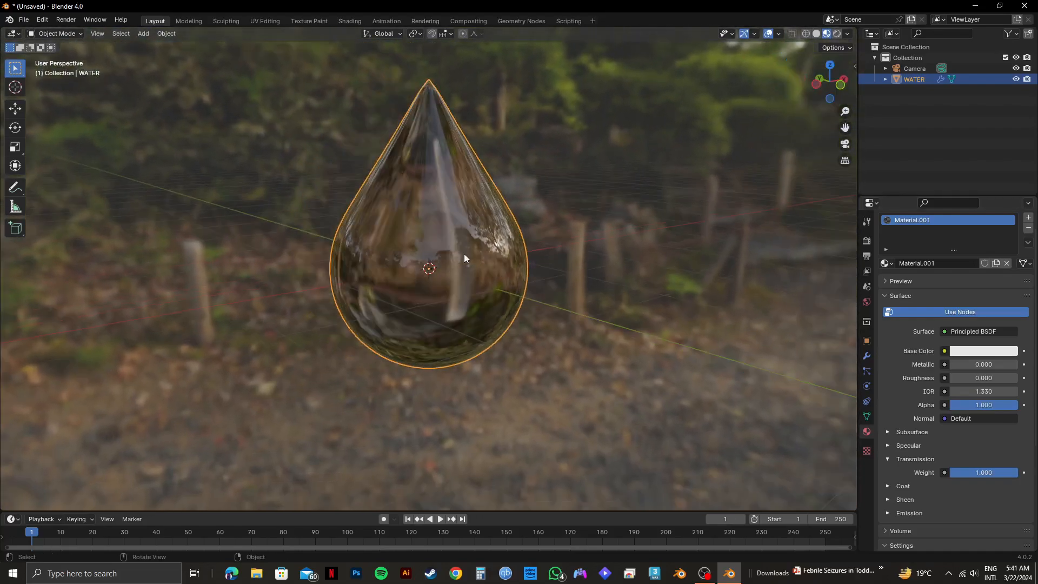
left_click(567, 233)
middle_click_drag(528, 222, 498, 220)
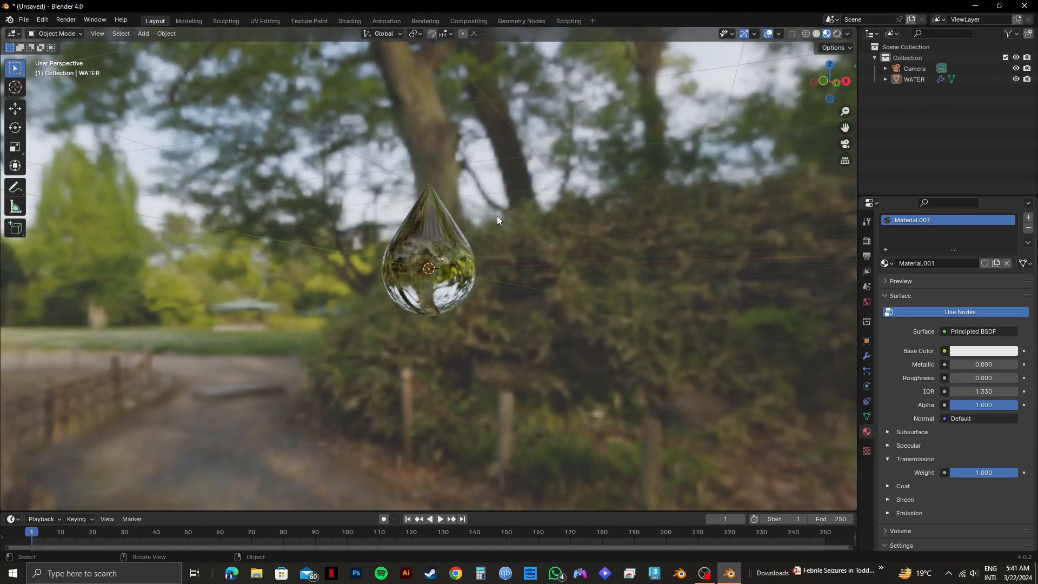